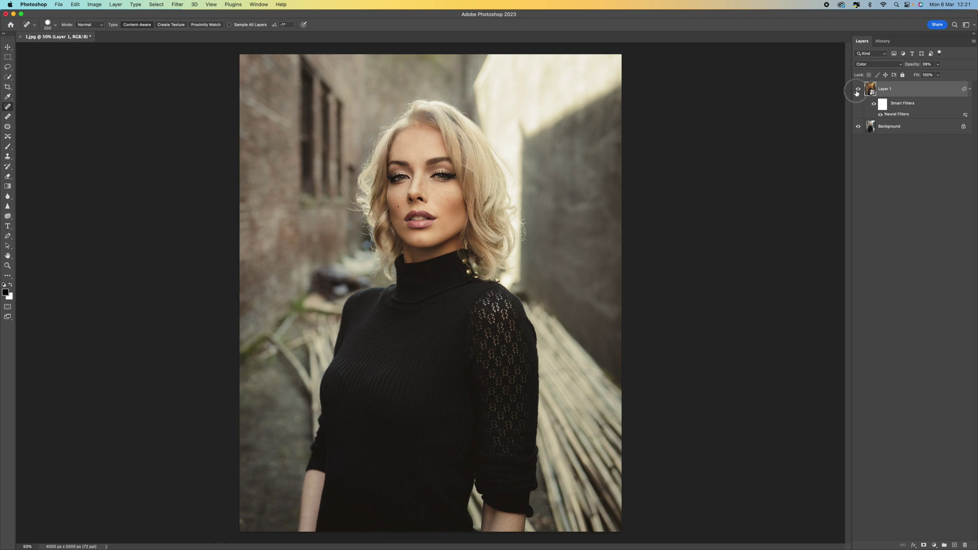
Step: Compare the photo with and without Layer 1's grade, then revert to the 1.jpg History snapshot
{"action": "left_click", "coordinate": [857, 91]}
{"action": "left_click", "coordinate": [857, 90]}
{"action": "left_click", "coordinate": [858, 90]}
{"action": "left_click", "coordinate": [858, 90]}
{"action": "left_click", "coordinate": [883, 41]}
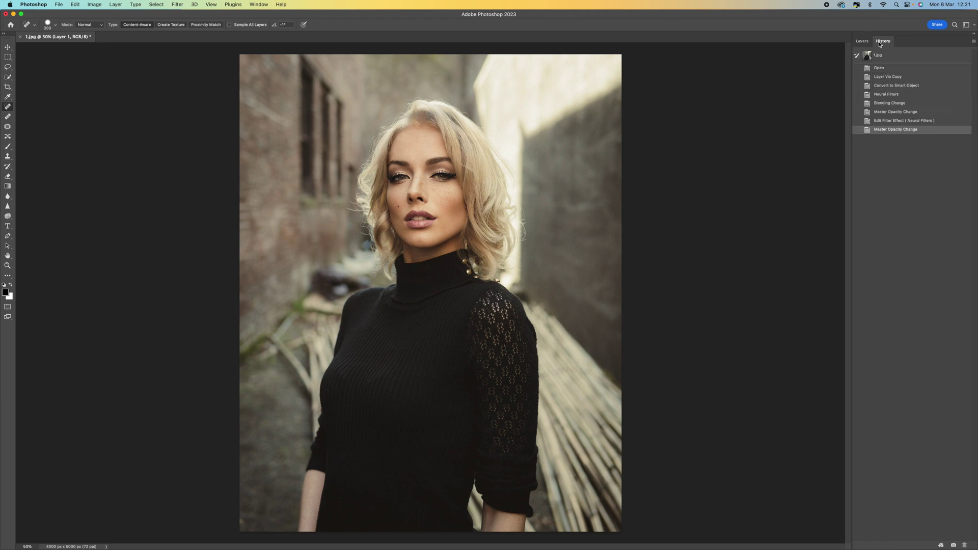
{"action": "left_click", "coordinate": [892, 56]}
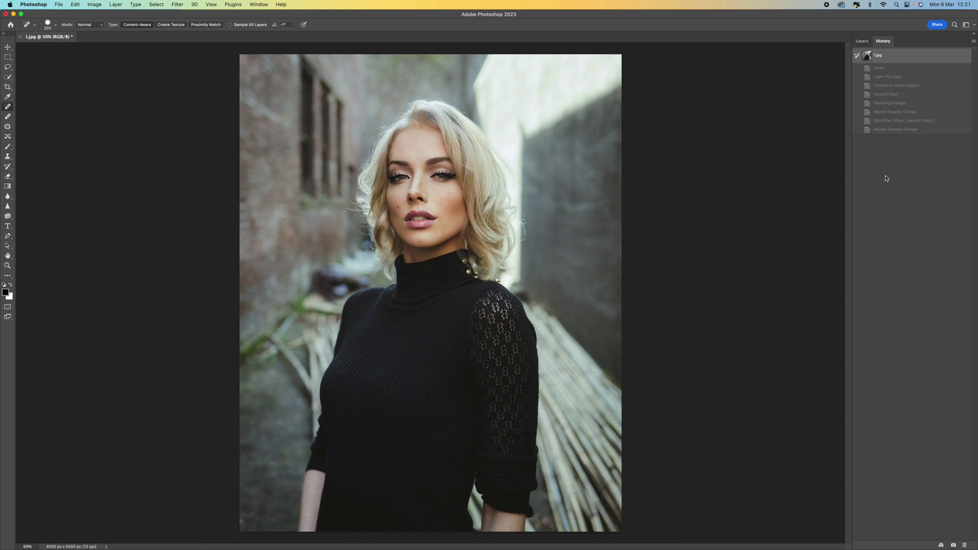
Step: Show the Gradients panel from the Window menu and append the Legacy Gradients
{"action": "left_click", "coordinate": [258, 4]}
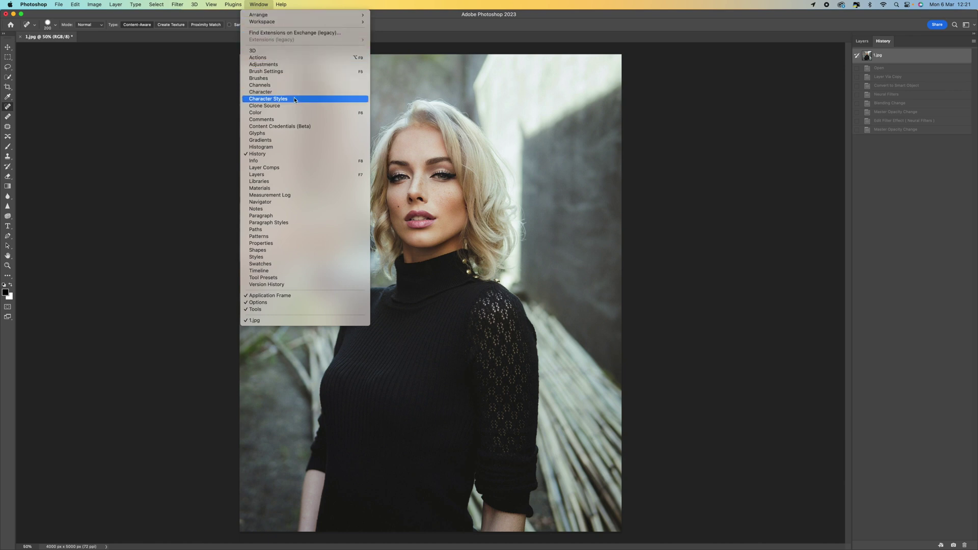
{"action": "left_click", "coordinate": [294, 139]}
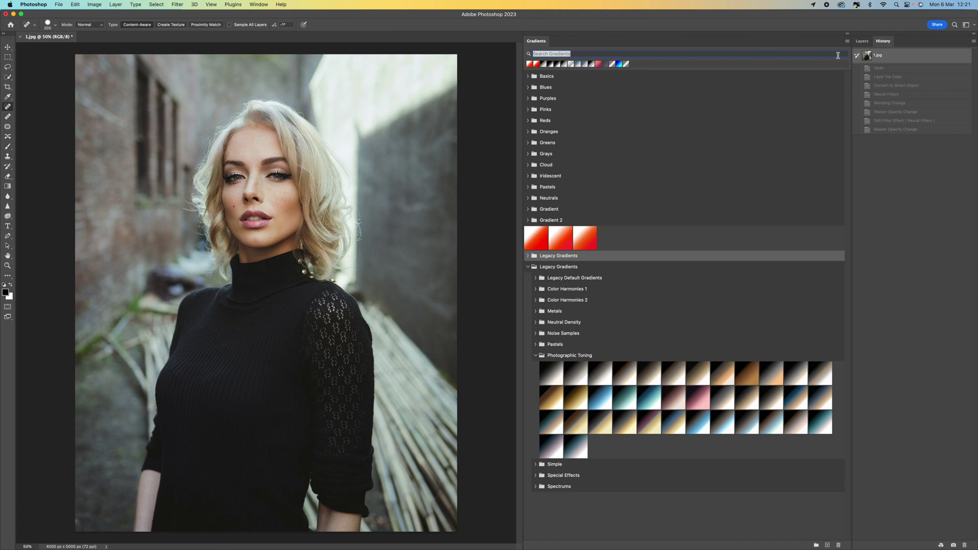
{"action": "left_click", "coordinate": [847, 42]}
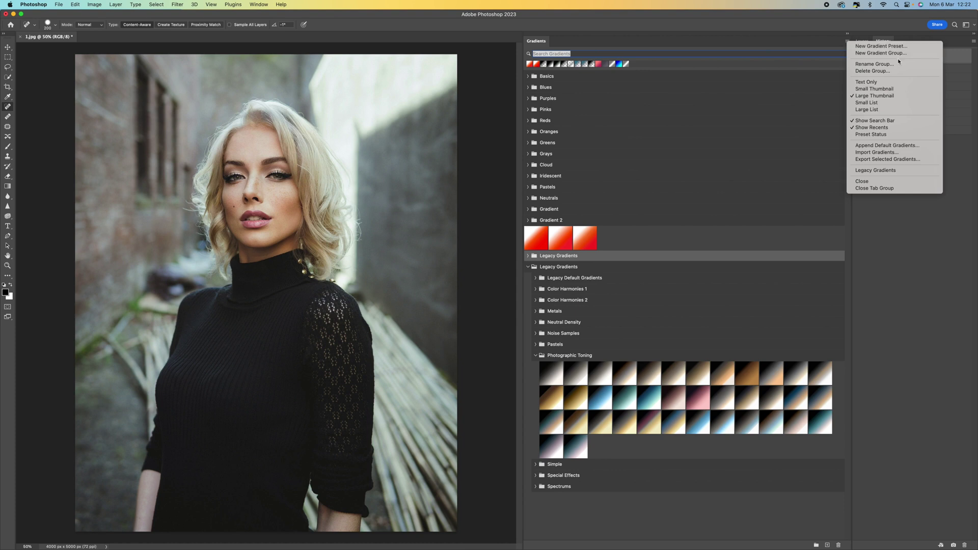
{"action": "left_click", "coordinate": [889, 174]}
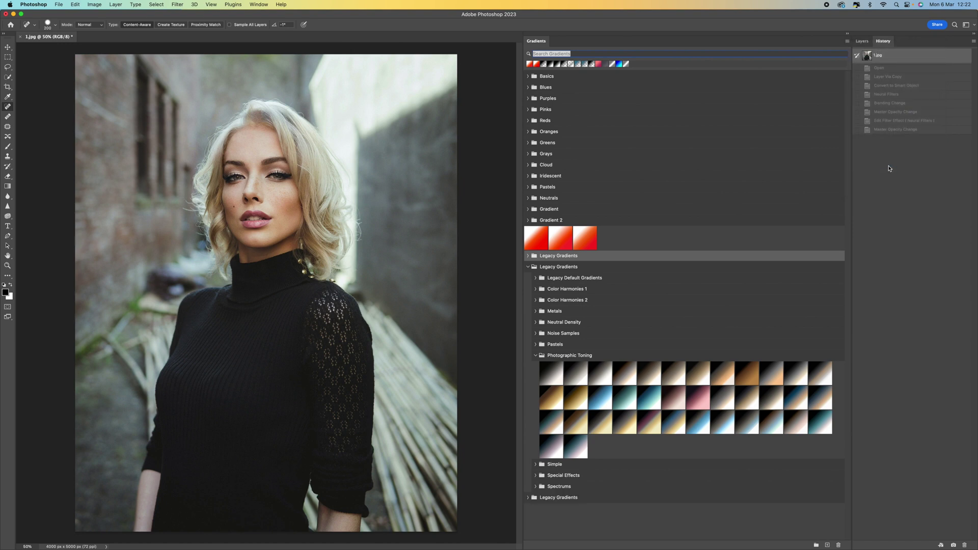
Step: Expand the new Legacy Gradients group and its Photographic Toning folder, collapsing the duplicate above
{"action": "left_click", "coordinate": [528, 499]}
{"action": "left_click", "coordinate": [527, 499]}
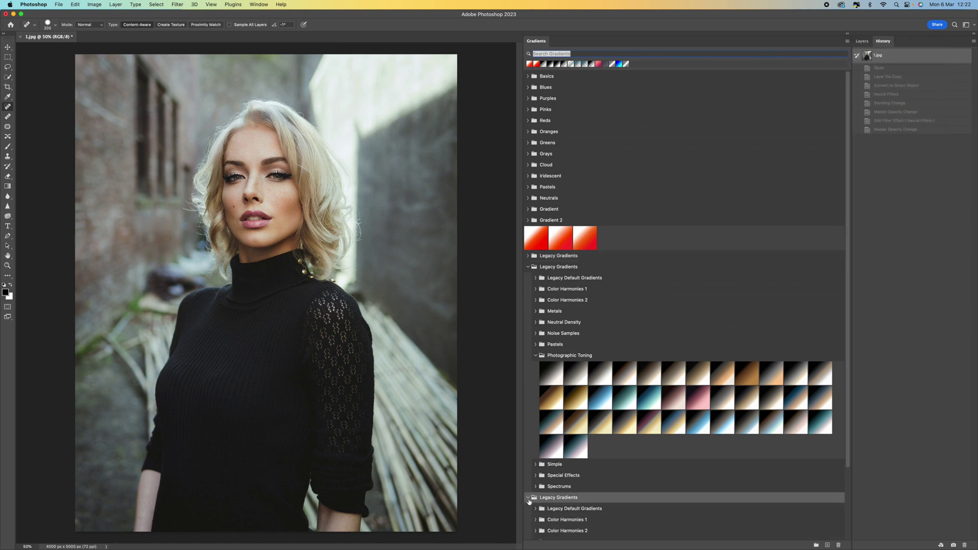
{"action": "scroll", "coordinate": [568, 504], "scroll_direction": "down", "scroll_amount": 3}
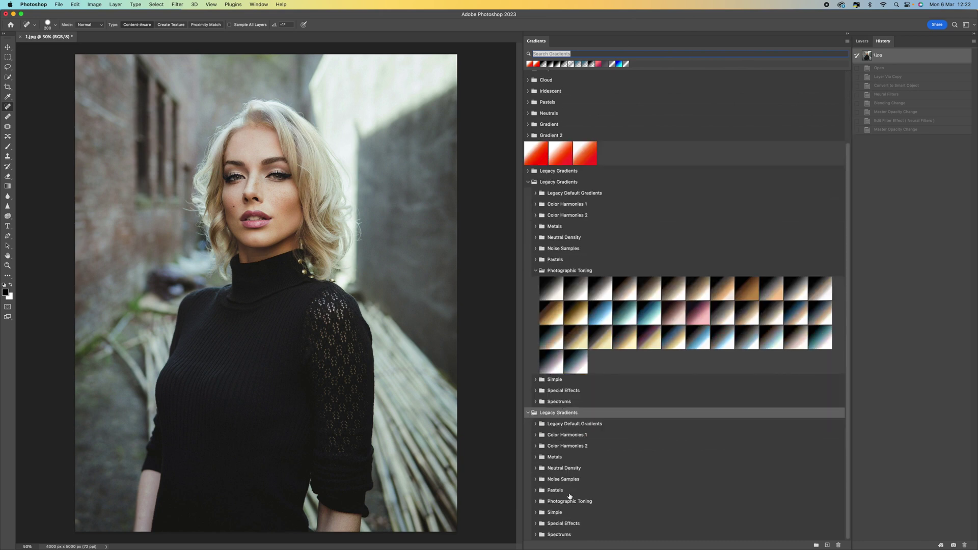
{"action": "left_click", "coordinate": [535, 504]}
{"action": "scroll", "coordinate": [560, 503], "scroll_direction": "down", "scroll_amount": 3}
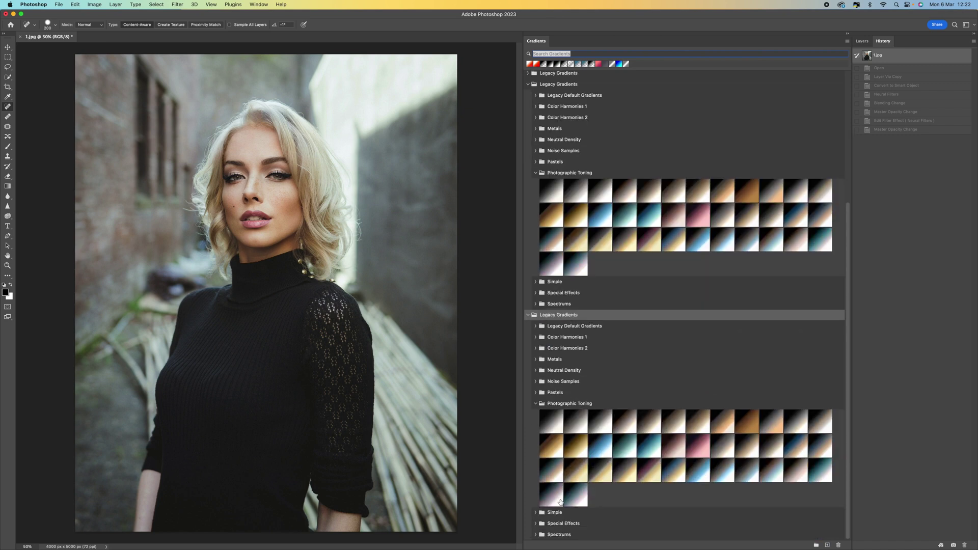
{"action": "left_click", "coordinate": [535, 173]}
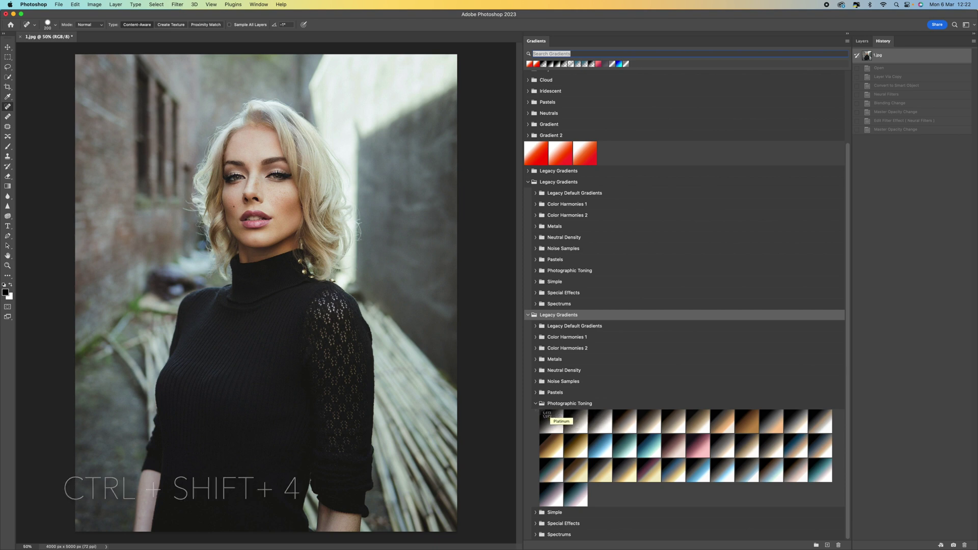
Step: Capture a screenshot of the Photographic Toning swatch grid as a colour reference
{"action": "left_click_drag", "start_coordinate": [540, 411], "coordinate": [832, 507]}
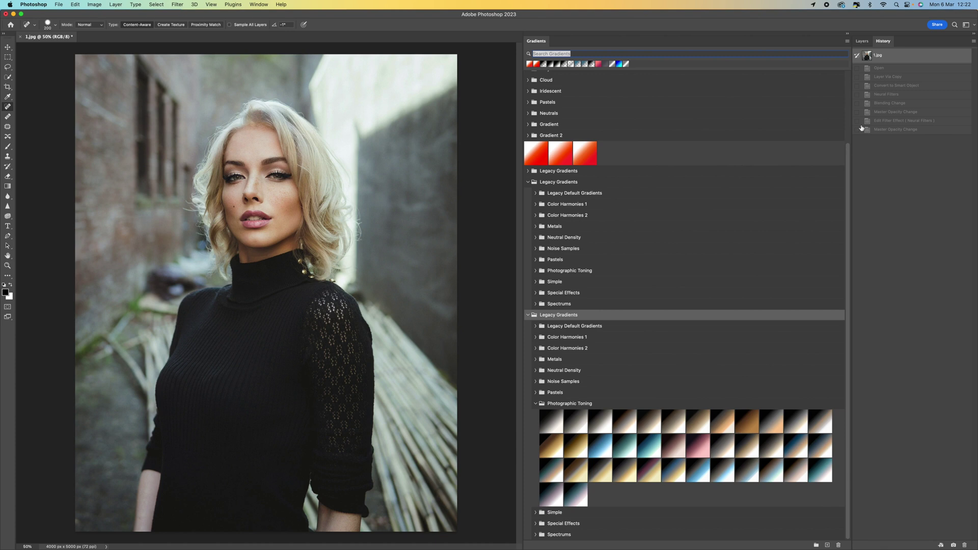
Step: Collapse the Gradients panel, duplicate the Background as Layer 1 and convert it to a smart object
{"action": "left_click", "coordinate": [862, 42]}
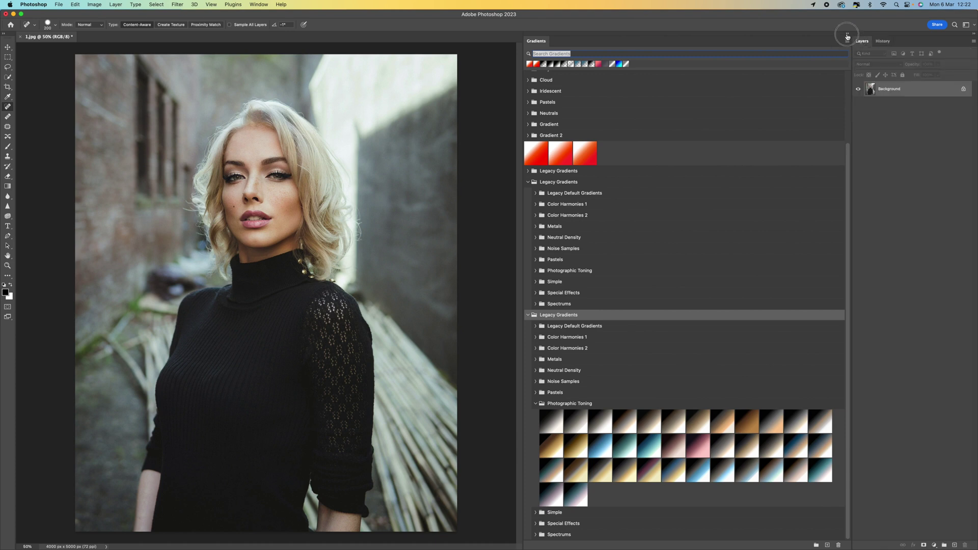
{"action": "left_click", "coordinate": [847, 34]}
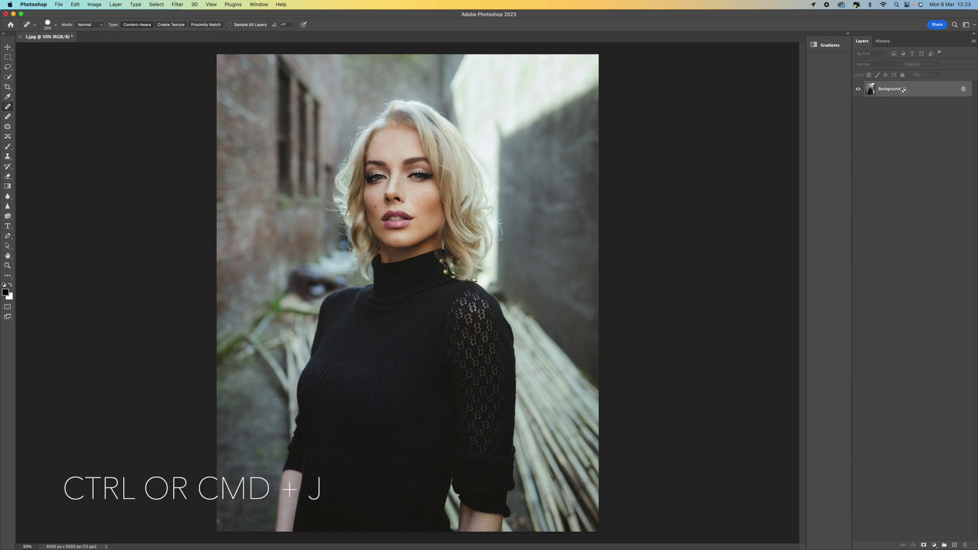
{"action": "key", "text": "super+j"}
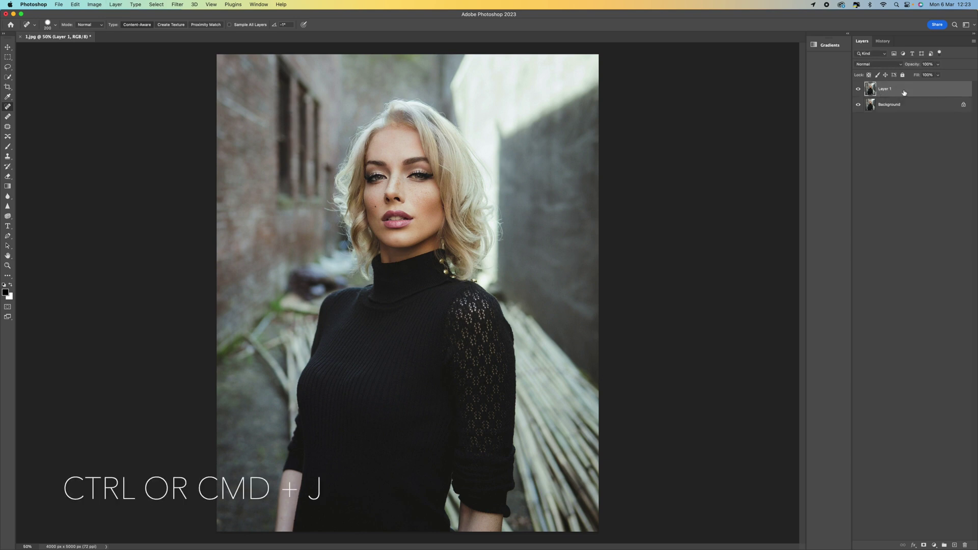
{"action": "right_click", "coordinate": [904, 93]}
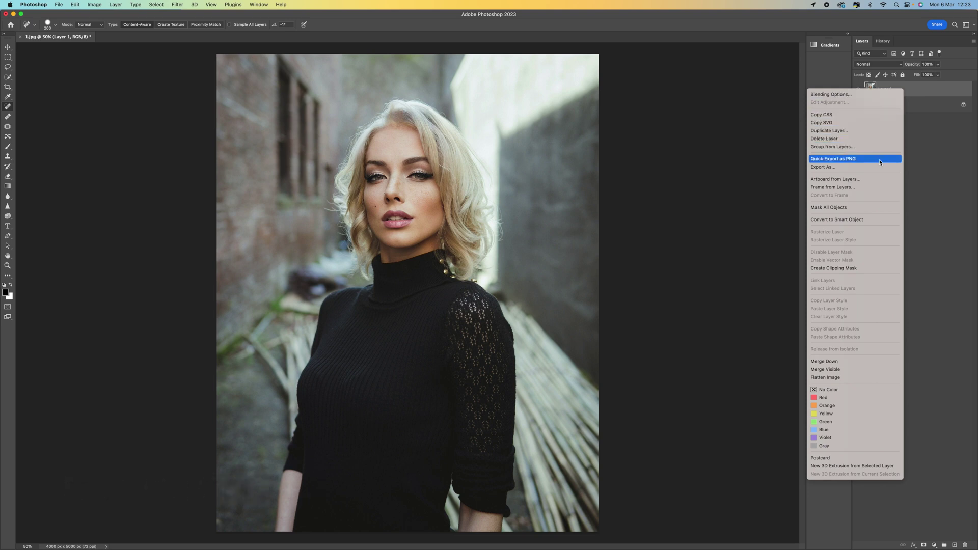
{"action": "left_click", "coordinate": [883, 220]}
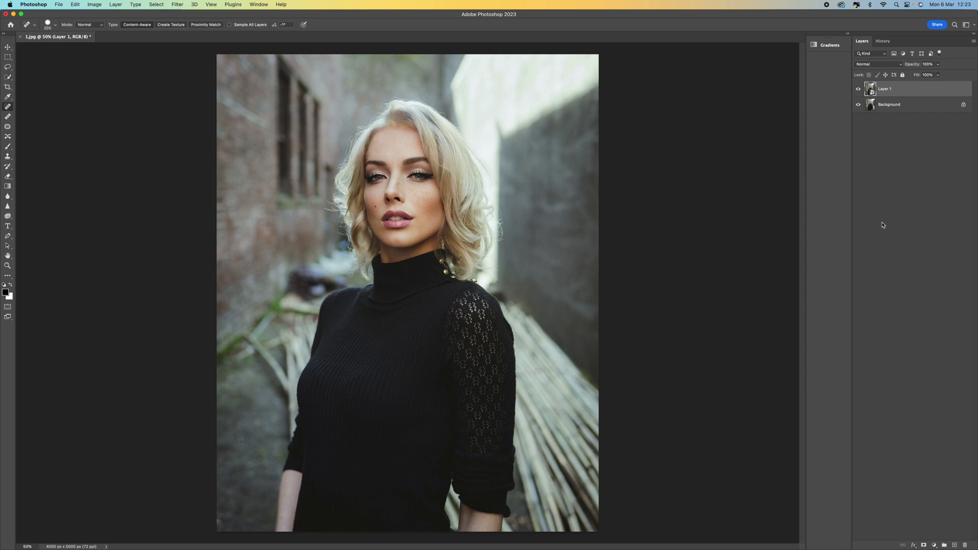
{"action": "left_click", "coordinate": [179, 5]}
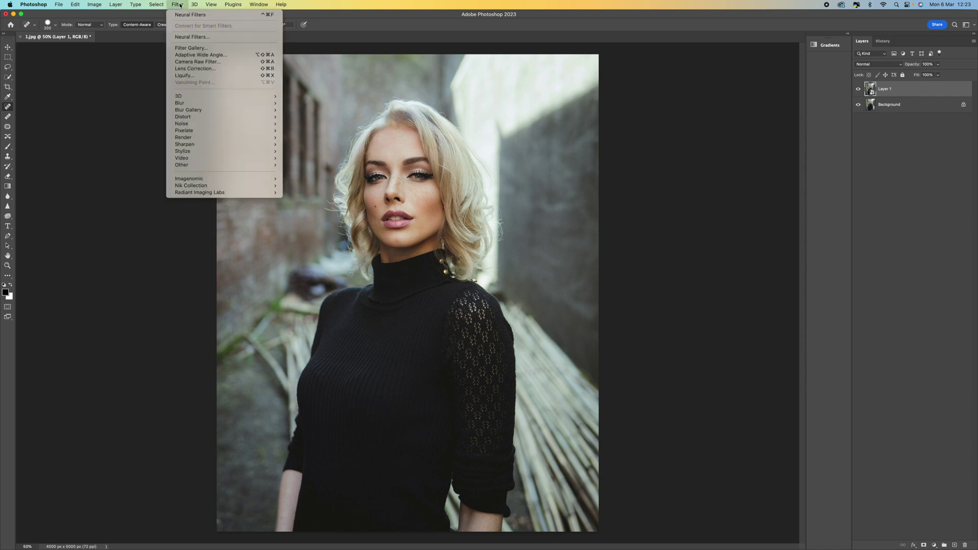
Step: Enable Color Transfer in Neural Filters, try two presets, then switch to a custom reference image
{"action": "left_click", "coordinate": [206, 37]}
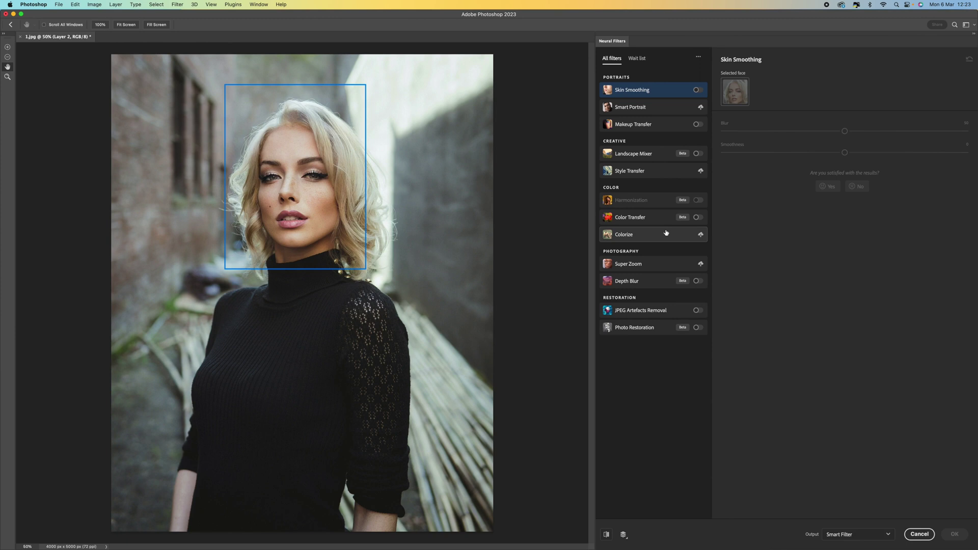
{"action": "mouse_move", "coordinate": [669, 242]}
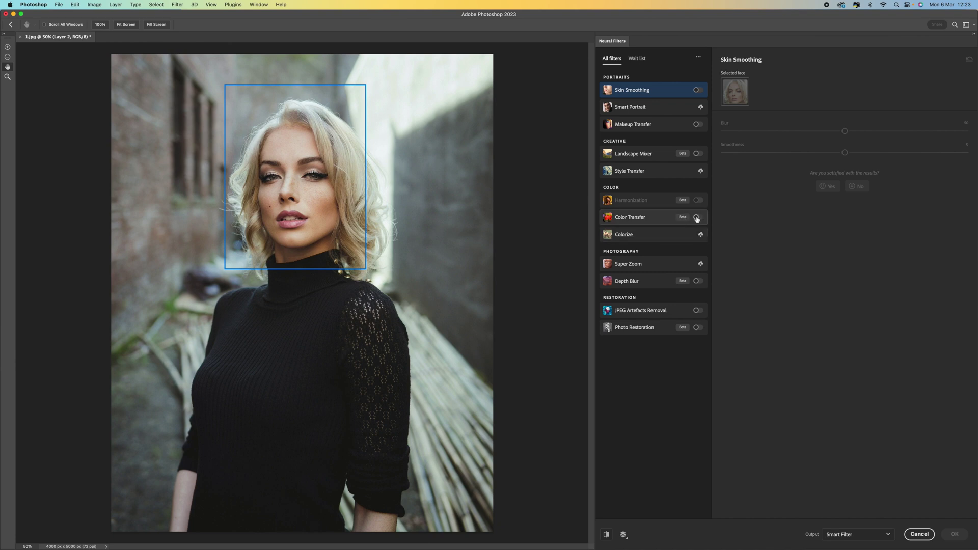
{"action": "left_click", "coordinate": [698, 219]}
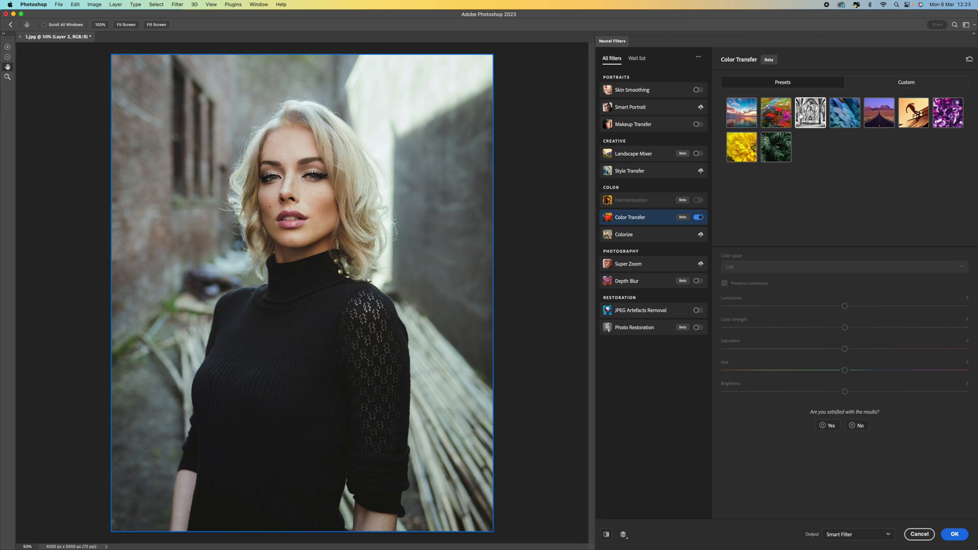
{"action": "left_click", "coordinate": [742, 125]}
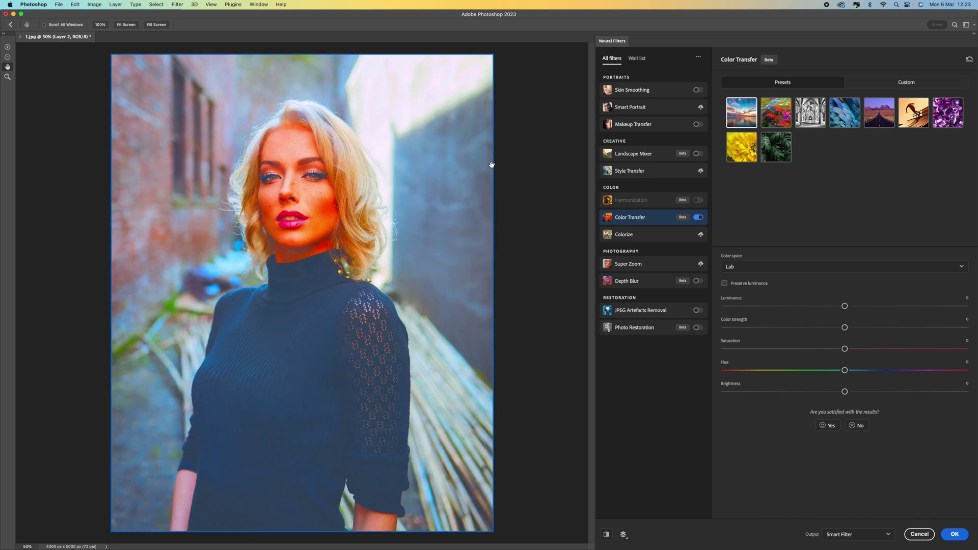
{"action": "left_click", "coordinate": [742, 147]}
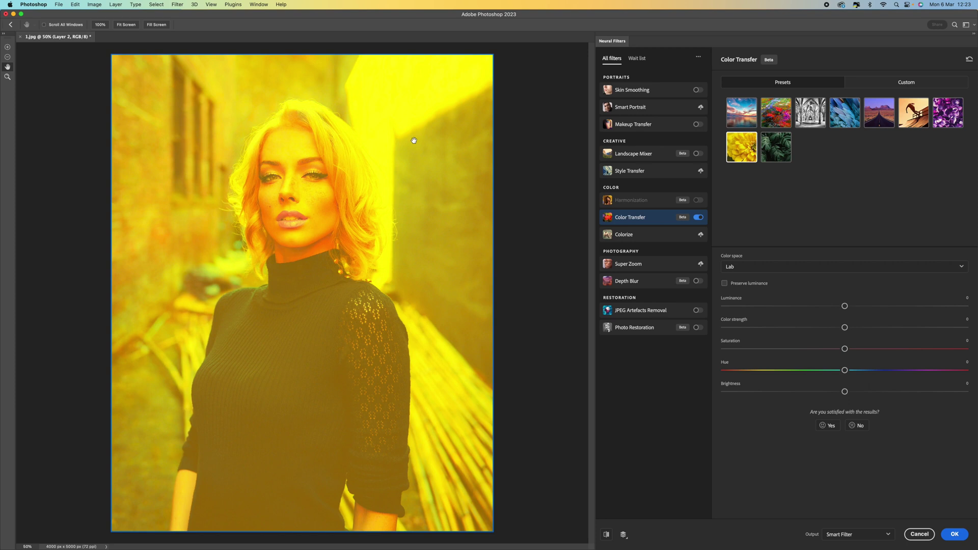
{"action": "left_click", "coordinate": [916, 86]}
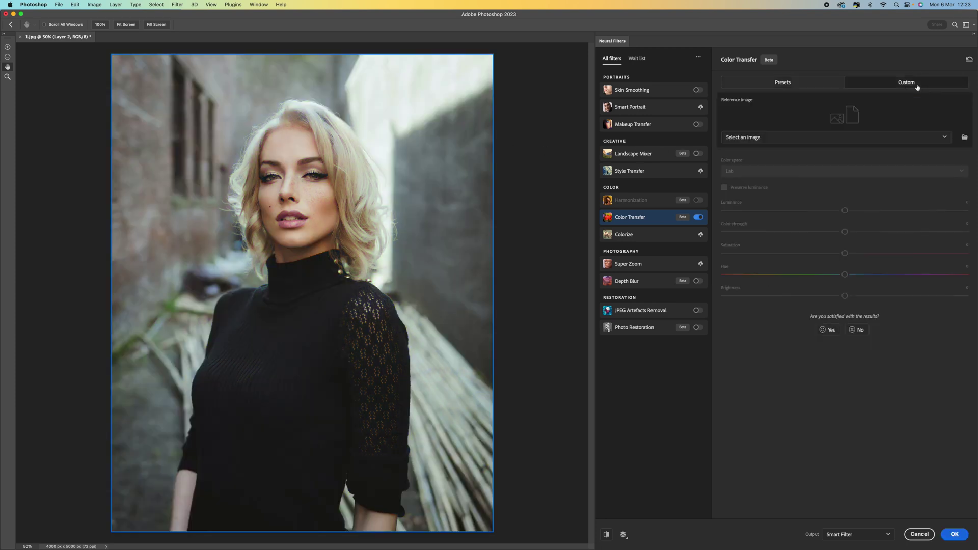
Step: Load the gradient screenshot as reference, crop one swatch, preserve luminance and apply as a smart filter
{"action": "left_click", "coordinate": [965, 138]}
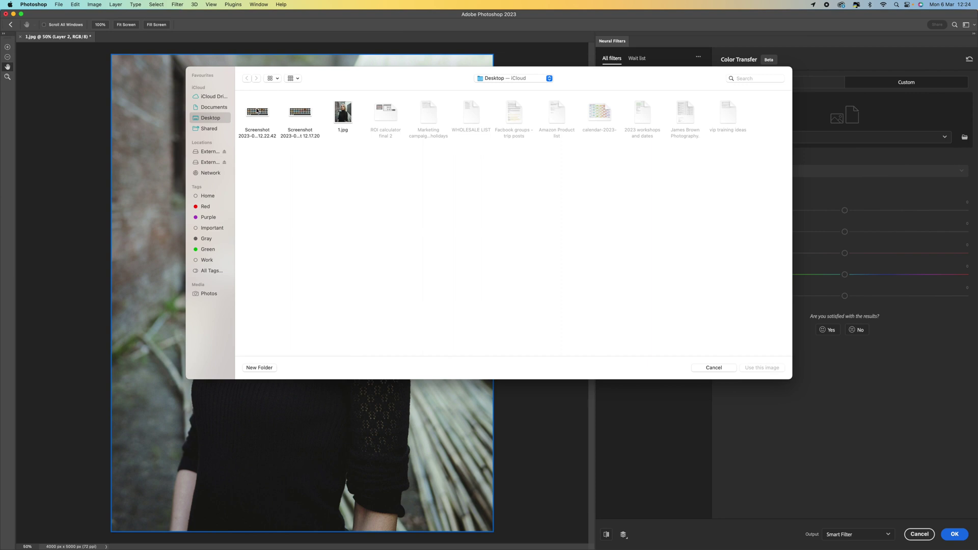
{"action": "left_click", "coordinate": [258, 112]}
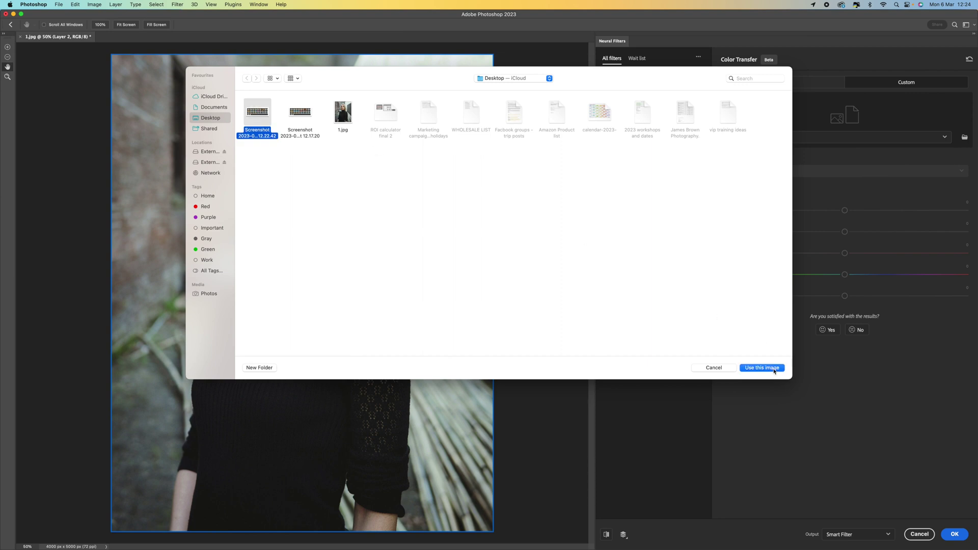
{"action": "left_click", "coordinate": [773, 371]}
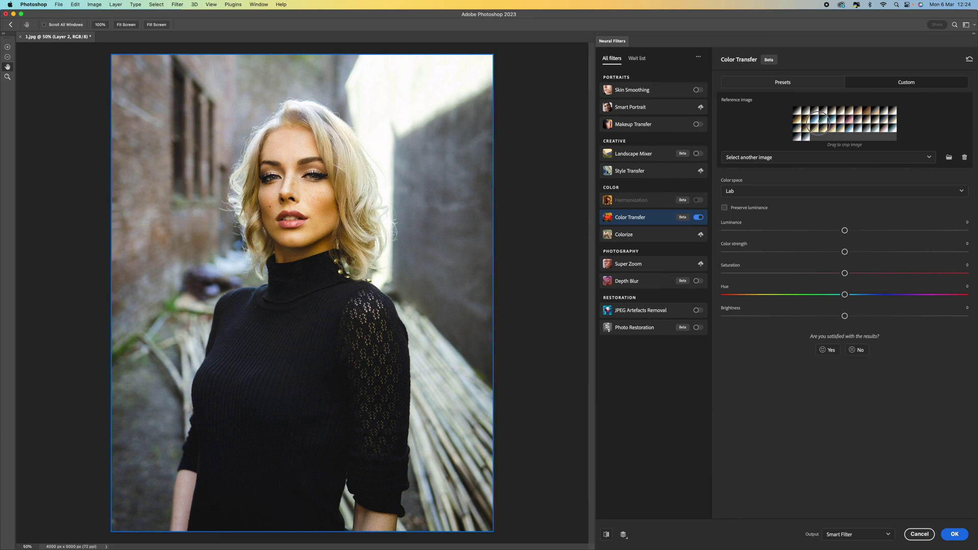
{"action": "left_click", "coordinate": [817, 123]}
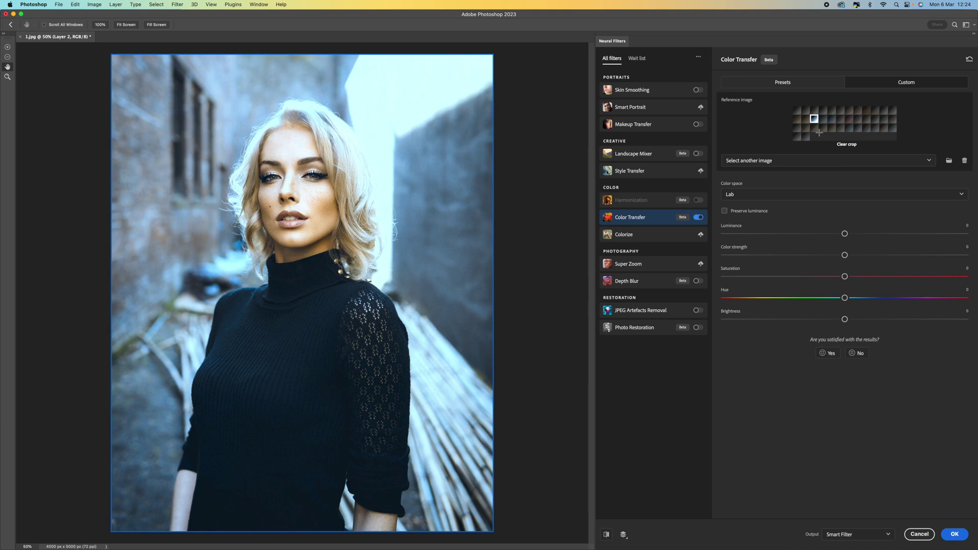
{"action": "left_click", "coordinate": [746, 213]}
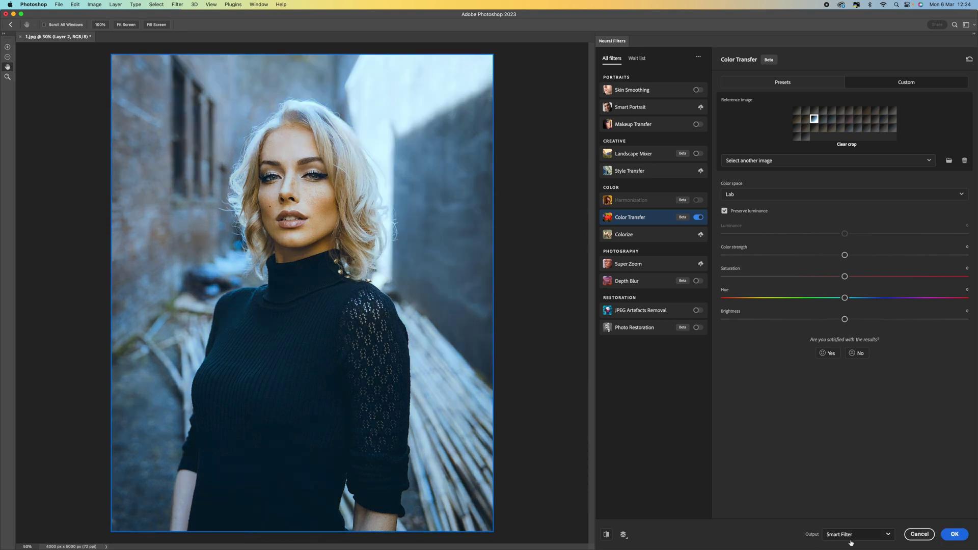
{"action": "left_click", "coordinate": [955, 534]}
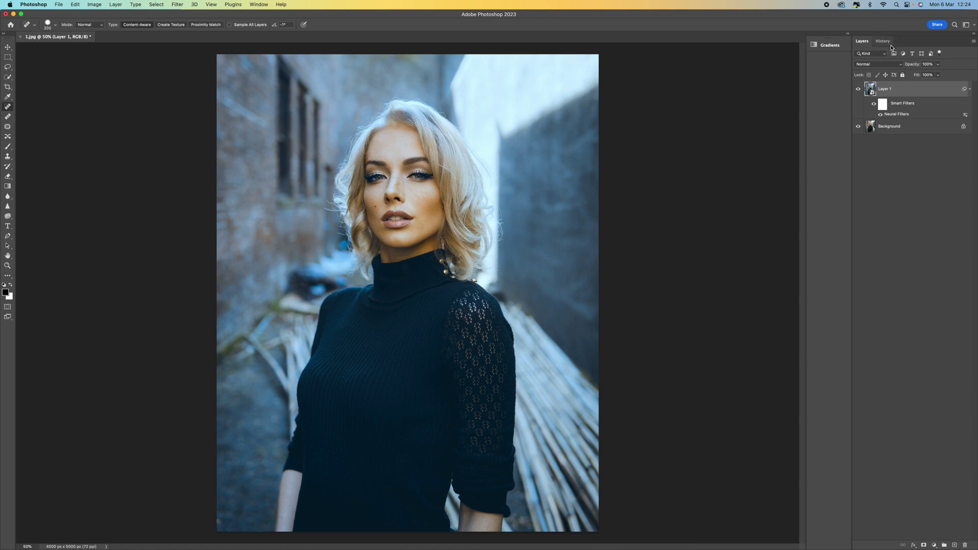
Step: Set Layer 1 to Color blend mode at 64% opacity
{"action": "left_click", "coordinate": [884, 66]}
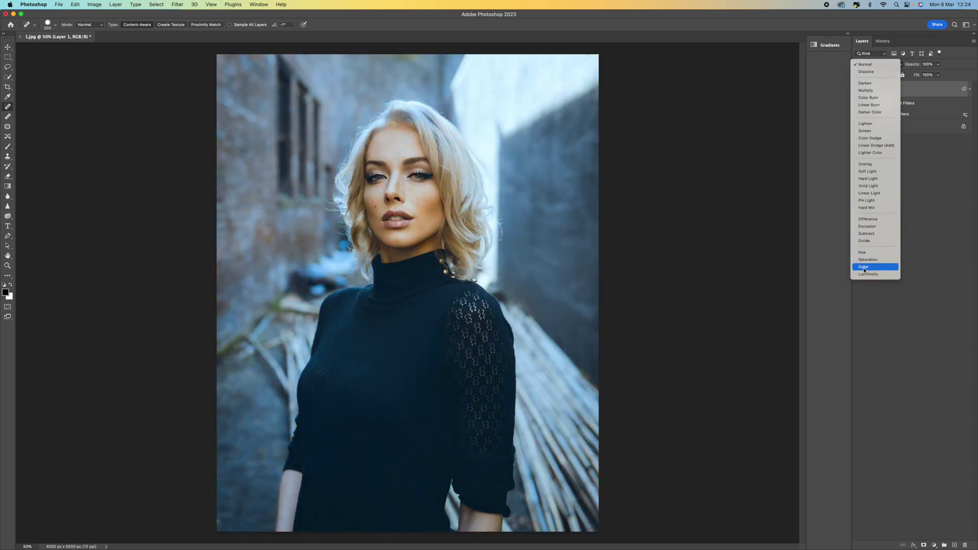
{"action": "left_click", "coordinate": [865, 268]}
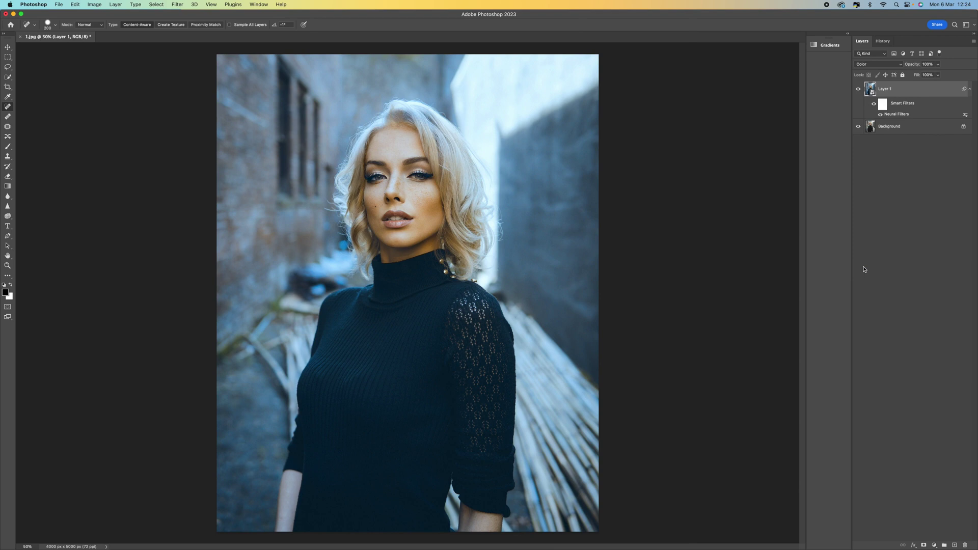
{"action": "left_click", "coordinate": [937, 64]}
{"action": "mouse_move", "coordinate": [939, 75]}
{"action": "left_mouse_down"}
{"action": "mouse_move", "coordinate": [902, 75]}
{"action": "mouse_move", "coordinate": [922, 77]}
{"action": "left_mouse_up"}
{"action": "left_click", "coordinate": [908, 168]}
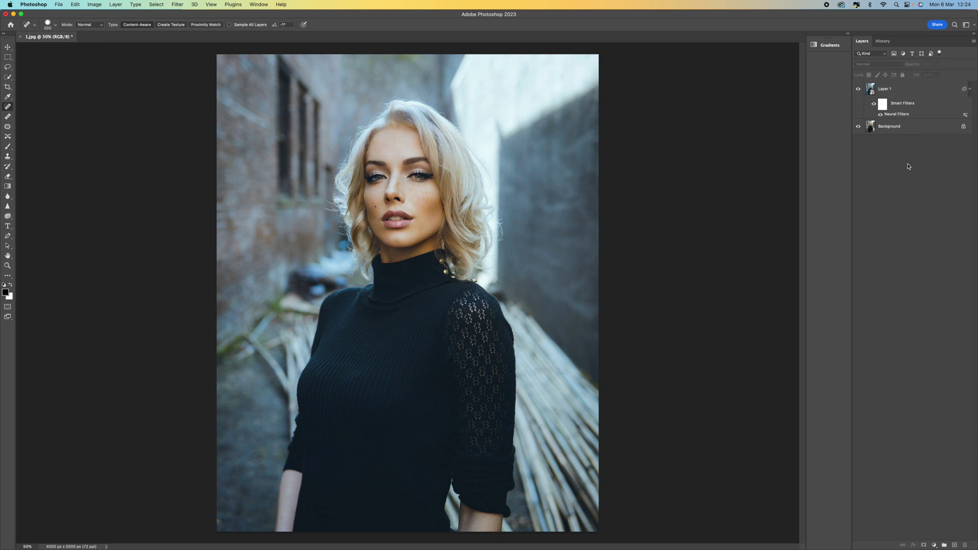
Step: Reopen Color Transfer, untick Preserve luminance, and crop several swatches until a warm pink is chosen
{"action": "double_click", "coordinate": [897, 114]}
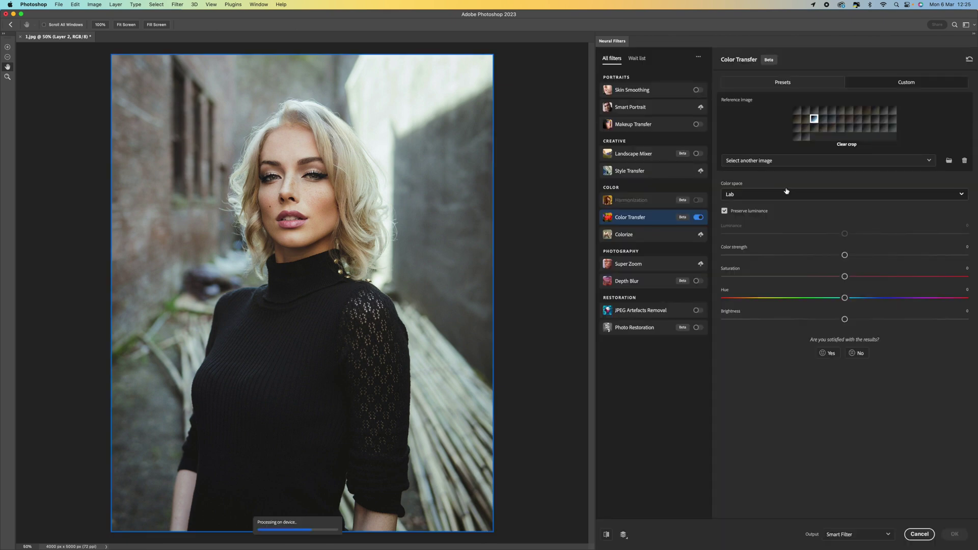
{"action": "left_click", "coordinate": [741, 212]}
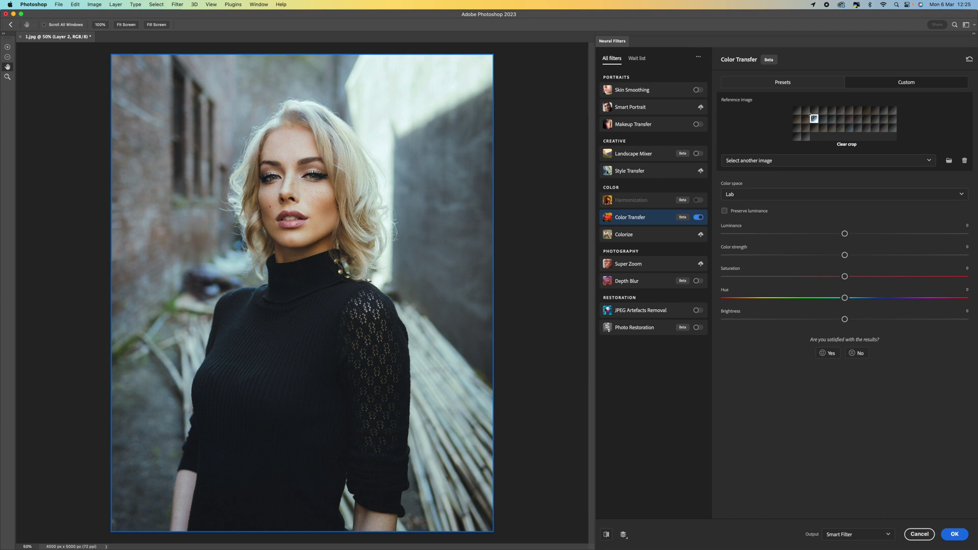
{"action": "left_click_drag", "start_coordinate": [828, 114], "coordinate": [835, 123]}
{"action": "left_click_drag", "start_coordinate": [845, 115], "coordinate": [851, 122]}
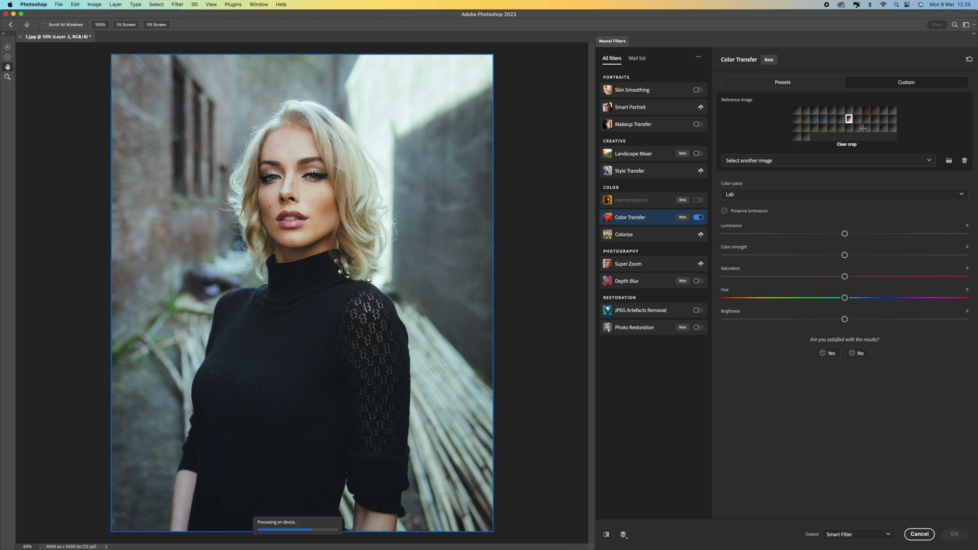
{"action": "left_click_drag", "start_coordinate": [863, 125], "coordinate": [869, 132]}
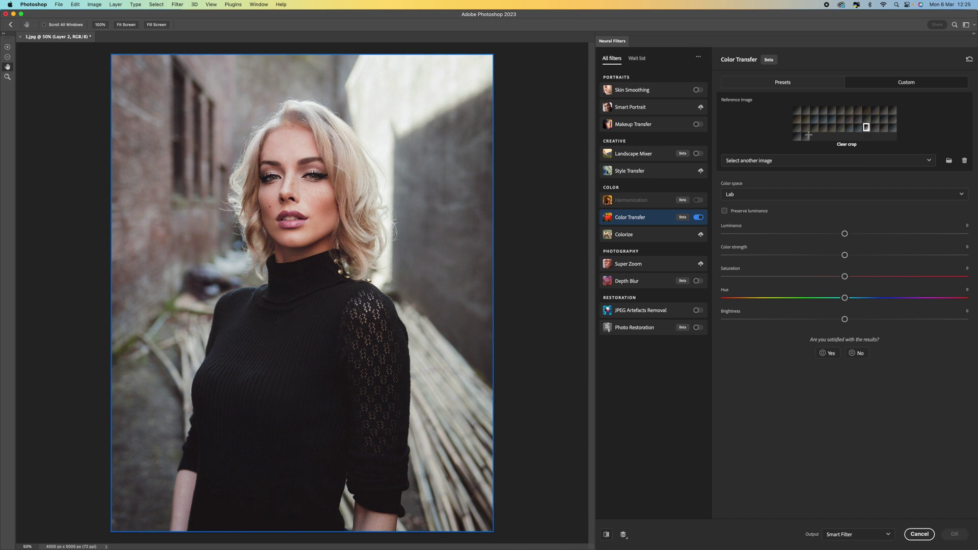
{"action": "left_click_drag", "start_coordinate": [794, 124], "coordinate": [810, 132]}
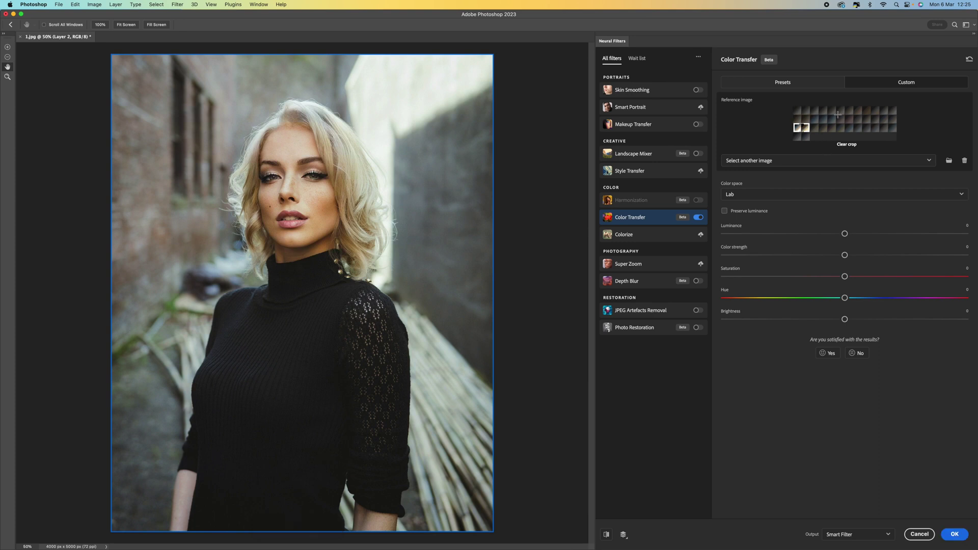
{"action": "left_click_drag", "start_coordinate": [845, 115], "coordinate": [853, 124]}
Step: Apply the warmer Color Transfer and lower Layer 1's opacity to 25%
{"action": "left_click", "coordinate": [955, 534]}
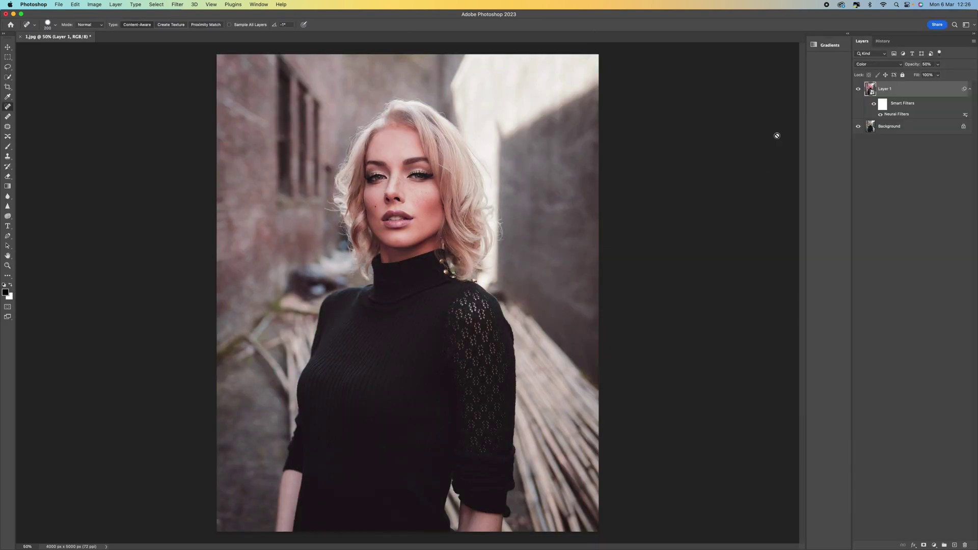
{"action": "left_click", "coordinate": [938, 65]}
{"action": "left_click_drag", "start_coordinate": [938, 74], "coordinate": [930, 76]}
Step: Toggle Layer 1's visibility repeatedly to compare the graded and ungraded portrait
{"action": "left_click", "coordinate": [858, 90]}
{"action": "left_click", "coordinate": [858, 90]}
{"action": "left_click", "coordinate": [858, 91]}
{"action": "left_click", "coordinate": [858, 91]}
{"action": "left_click", "coordinate": [858, 91]}
{"action": "left_click", "coordinate": [858, 91]}
Step: Resample a different reference swatch in Color Transfer, apply it, and raise Layer 1's opacity to 61%
{"action": "double_click", "coordinate": [905, 115]}
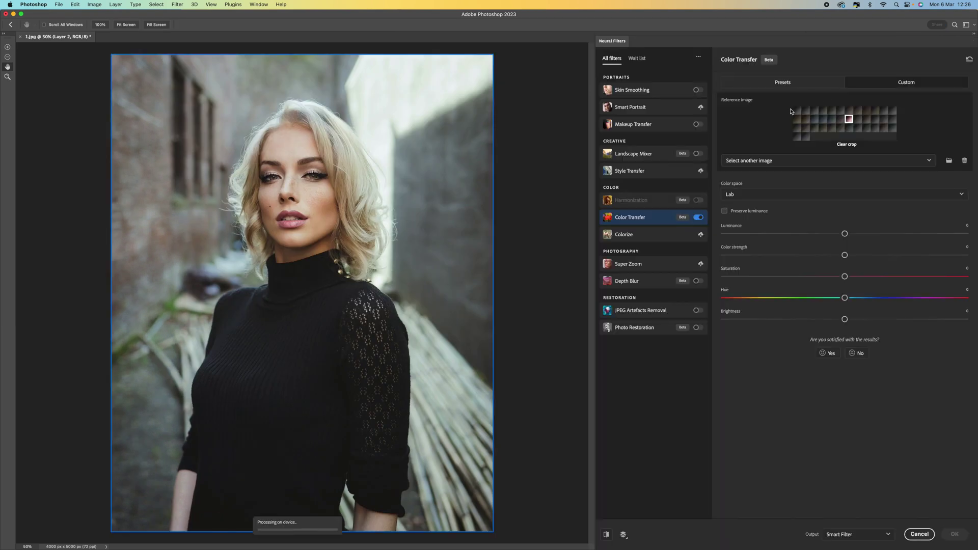
{"action": "left_click", "coordinate": [823, 111]}
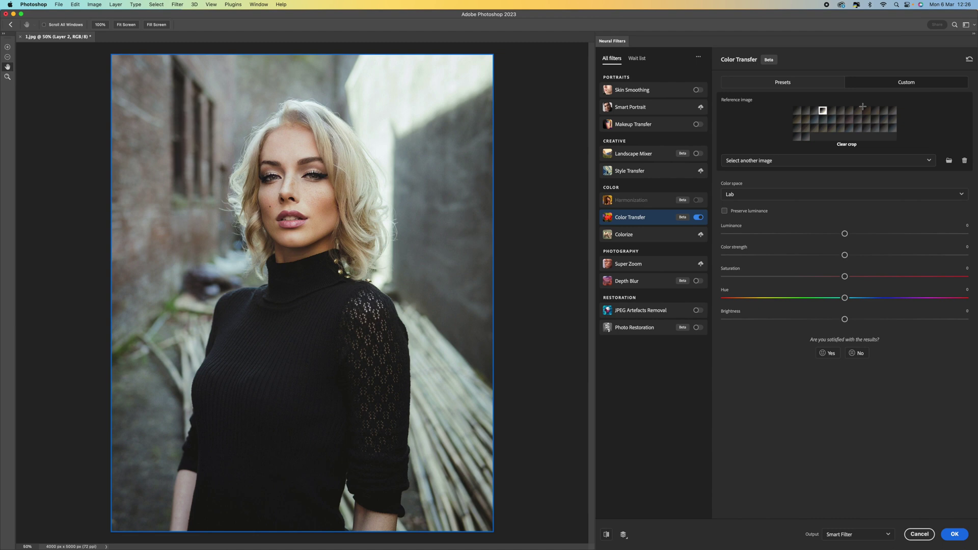
{"action": "left_click", "coordinate": [957, 535]}
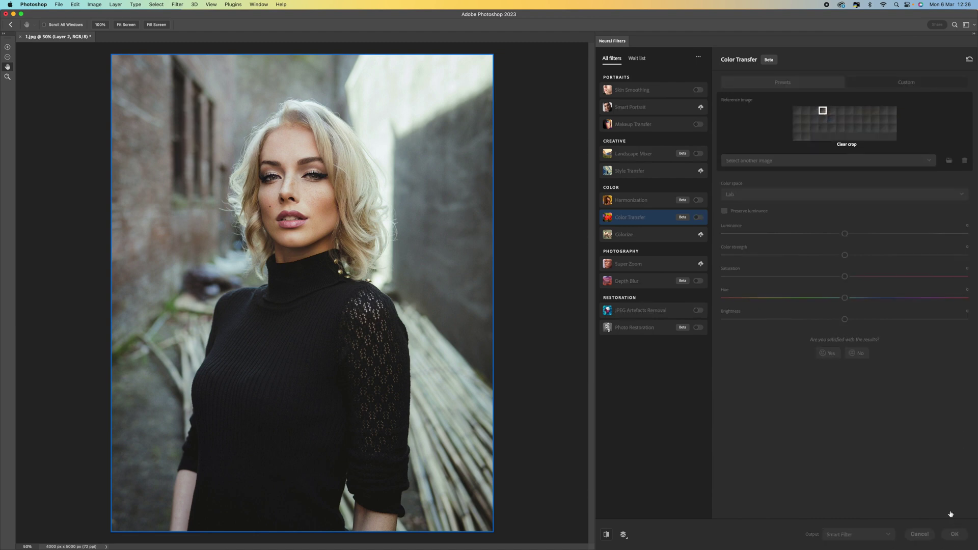
{"action": "left_click", "coordinate": [938, 64]}
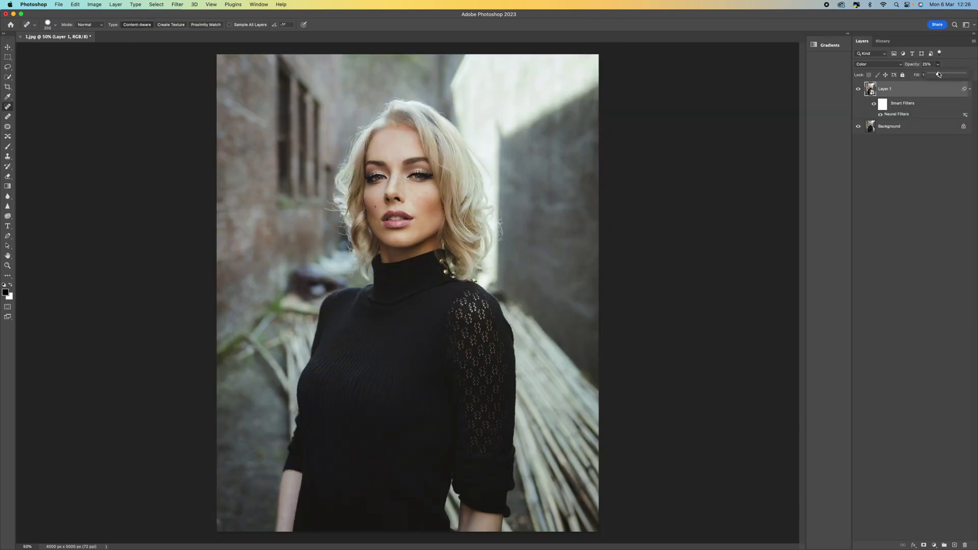
{"action": "mouse_move", "coordinate": [939, 75]}
{"action": "left_mouse_down"}
{"action": "mouse_move", "coordinate": [969, 77]}
{"action": "mouse_move", "coordinate": [951, 77]}
{"action": "left_mouse_up"}
{"action": "left_click", "coordinate": [859, 89]}
{"action": "left_click", "coordinate": [859, 90]}
Step: Hide the graded layer, then browse the Tog Pro Finland, Kenya and Iceland holiday listings
{"action": "left_click", "coordinate": [859, 90]}
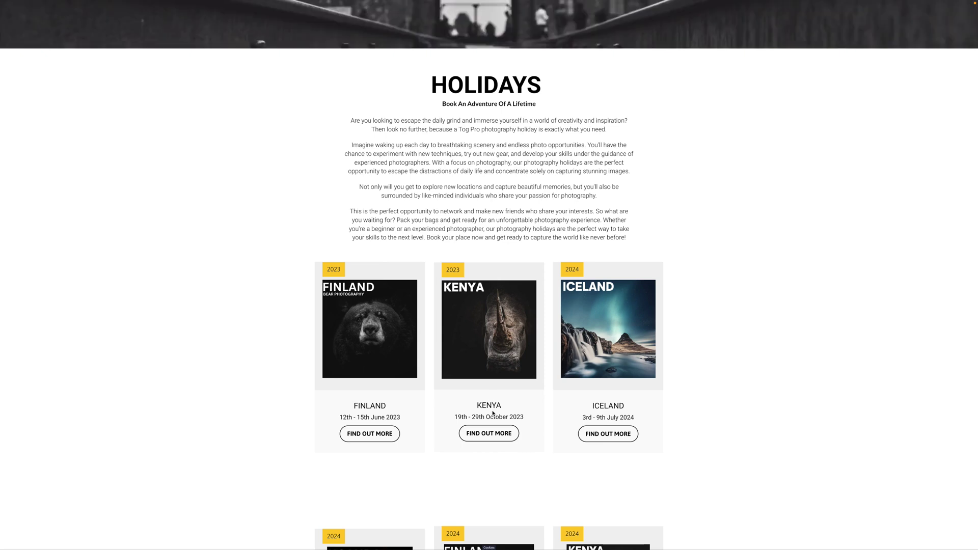
{"action": "scroll", "coordinate": [493, 413], "scroll_direction": "down", "scroll_amount": 2}
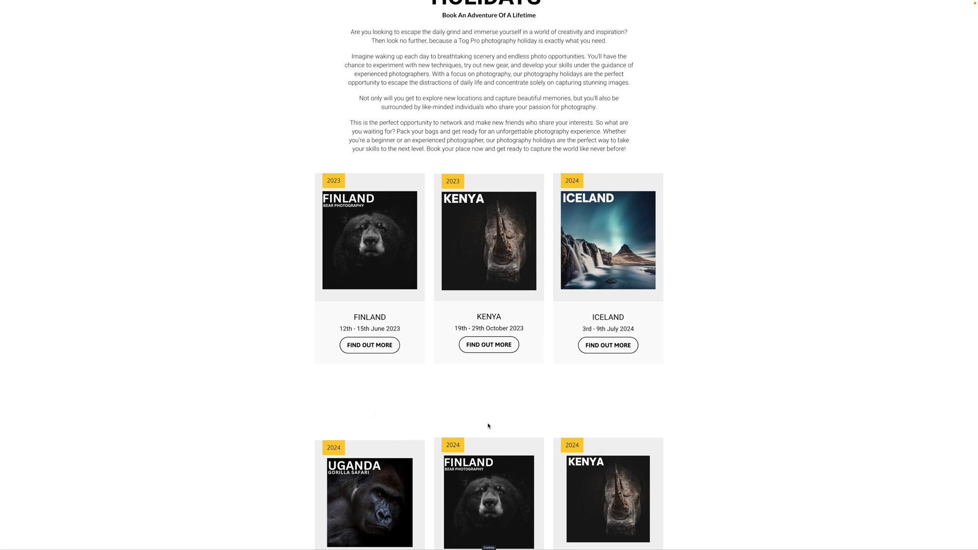
{"action": "scroll", "coordinate": [757, 390], "scroll_direction": "down", "scroll_amount": 4}
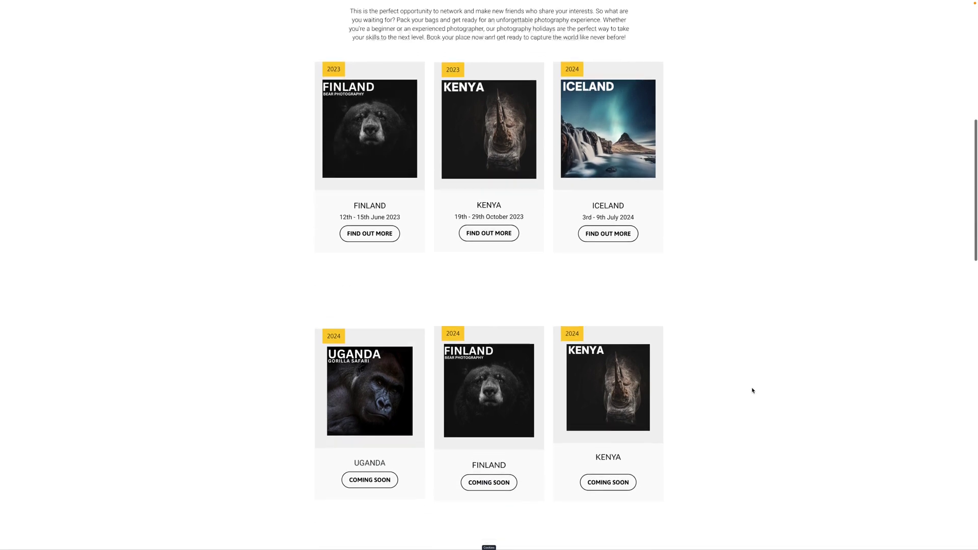
{"action": "scroll", "coordinate": [753, 390], "scroll_direction": "down", "scroll_amount": 2}
{"action": "scroll", "coordinate": [753, 390], "scroll_direction": "up", "scroll_amount": 5}
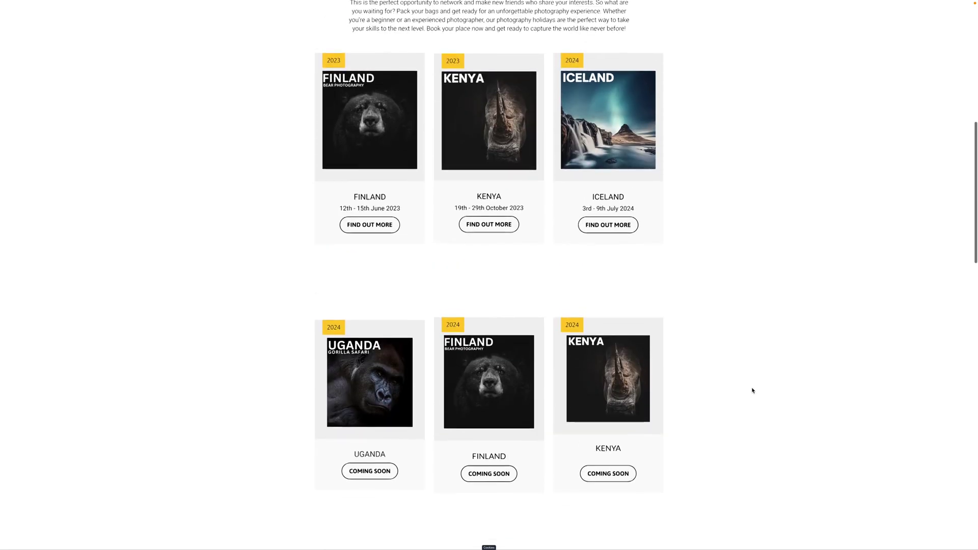
{"action": "scroll", "coordinate": [752, 390], "scroll_direction": "up", "scroll_amount": 7}
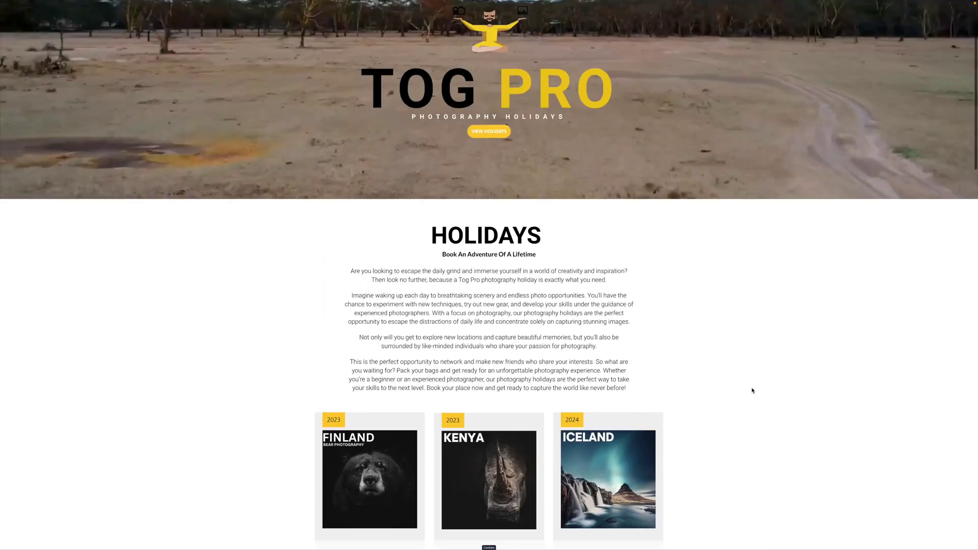